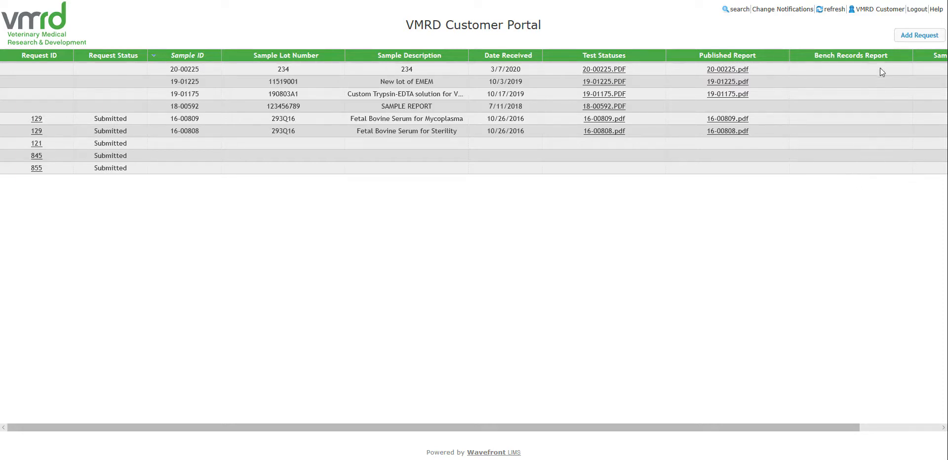
Step: In a new standard request, enter the customer PO number and mark bench records as requested
click(909, 40)
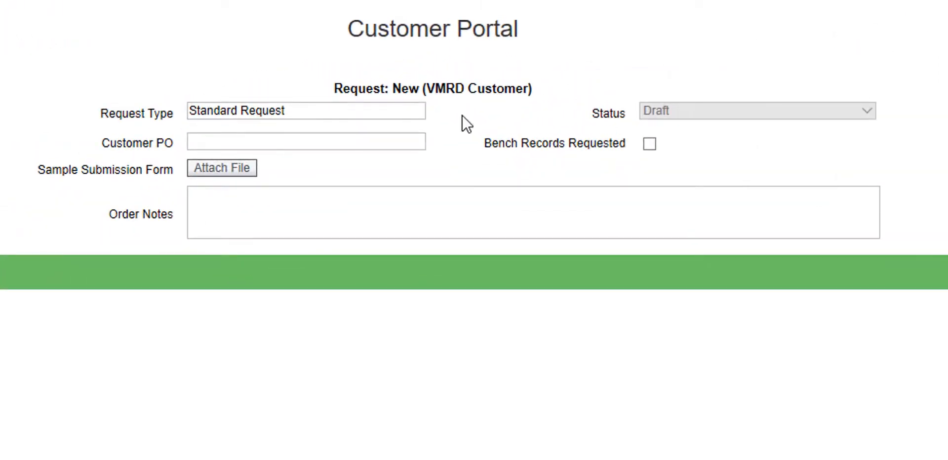
click(395, 142)
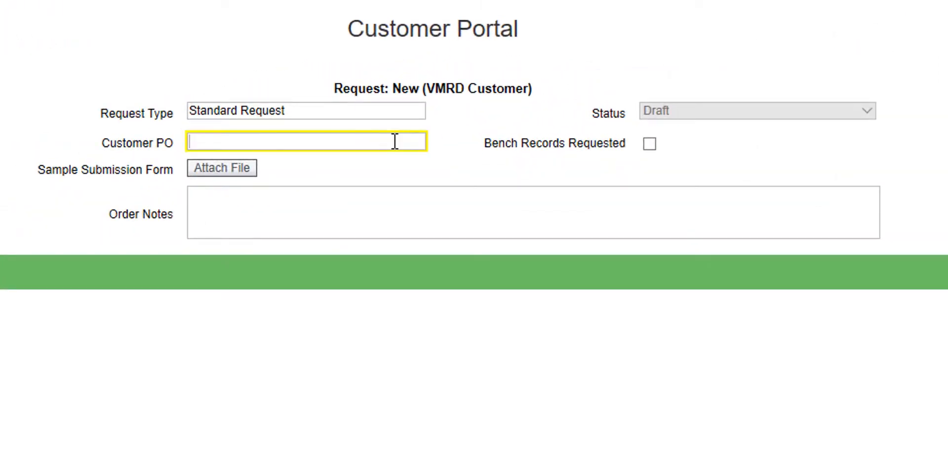
text(123456)
click(648, 145)
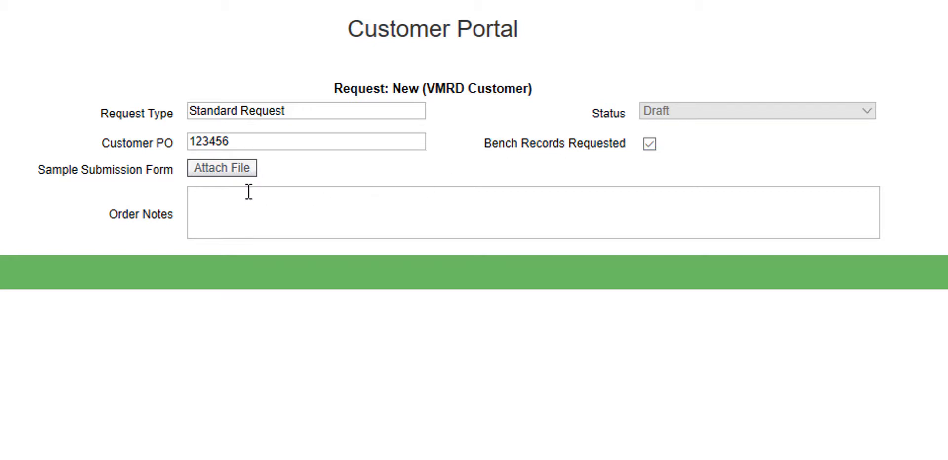
Step: Write order notes that refer to the quote number and state "9C-AOP-VERO not needed" on a second line
click(222, 197)
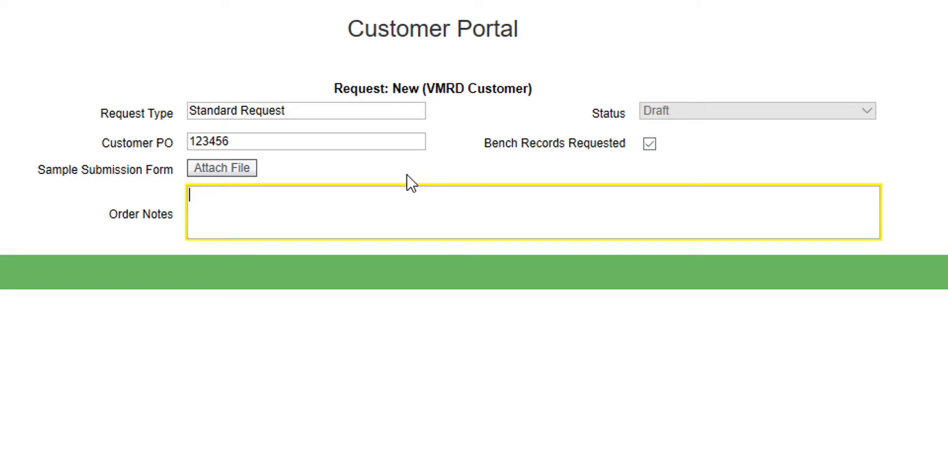
text(Refer to quote #)
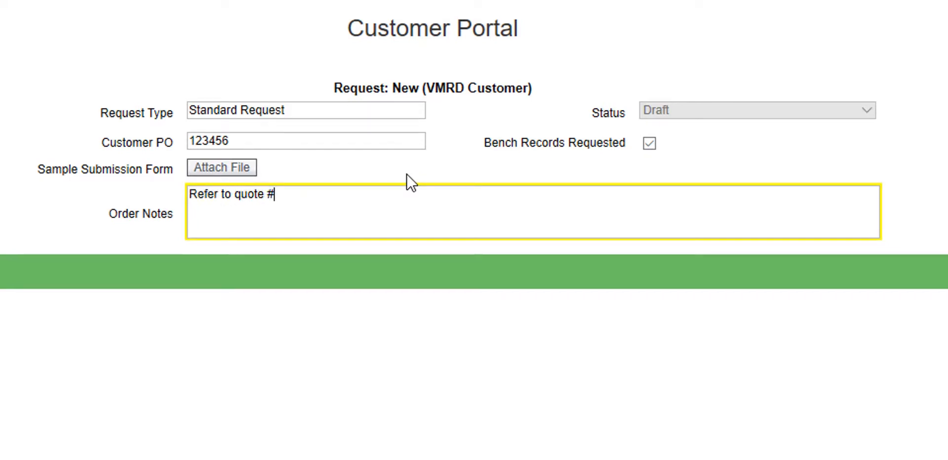
text( Q0012345)
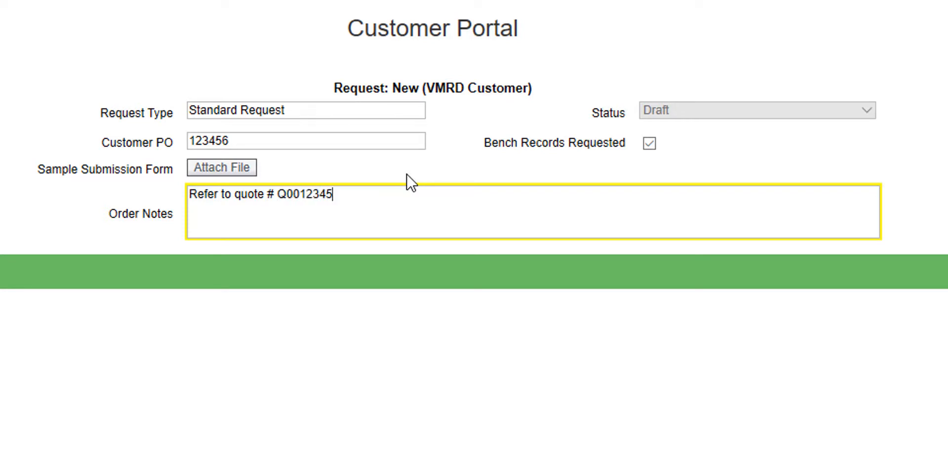
key(Return)
text(9C-AOP-VERO not ne)
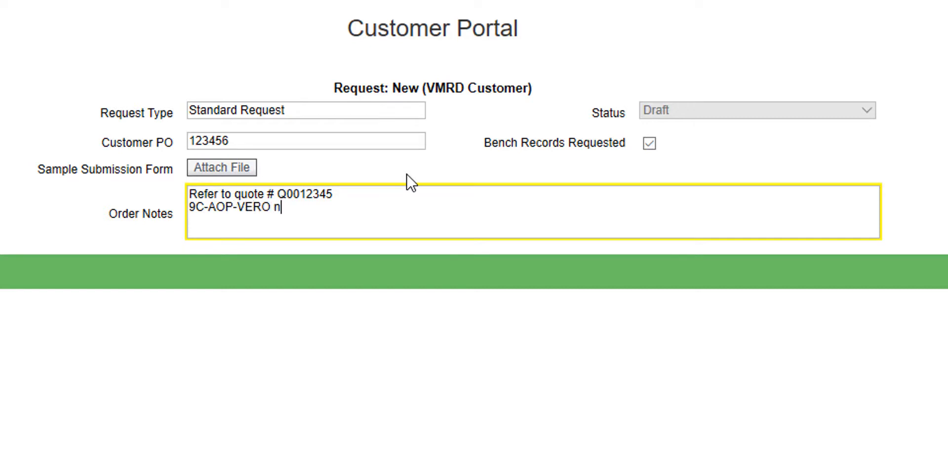
text(eded)
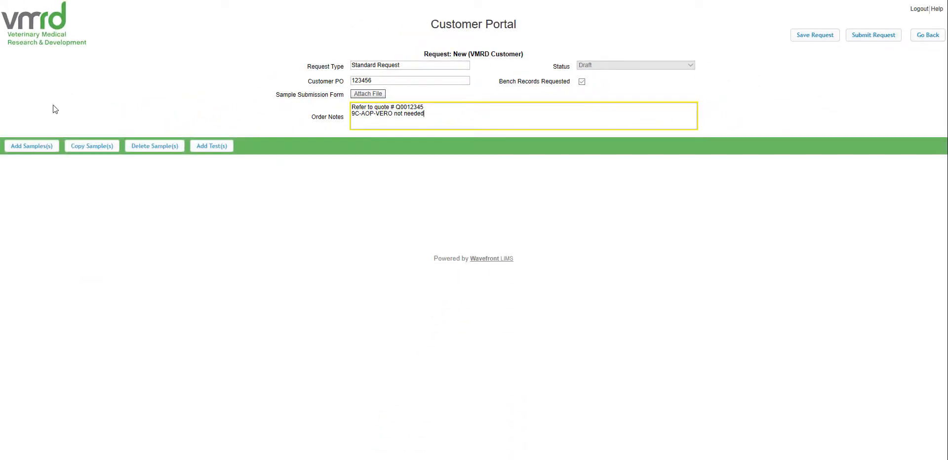
Step: Add 2 samples of type Animal Origin Product Sample to the request
click(30, 150)
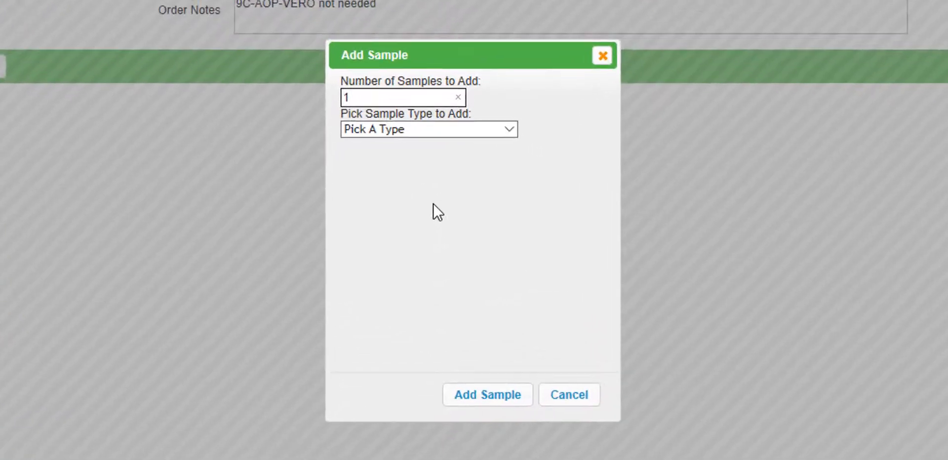
drag(398, 96, 334, 96)
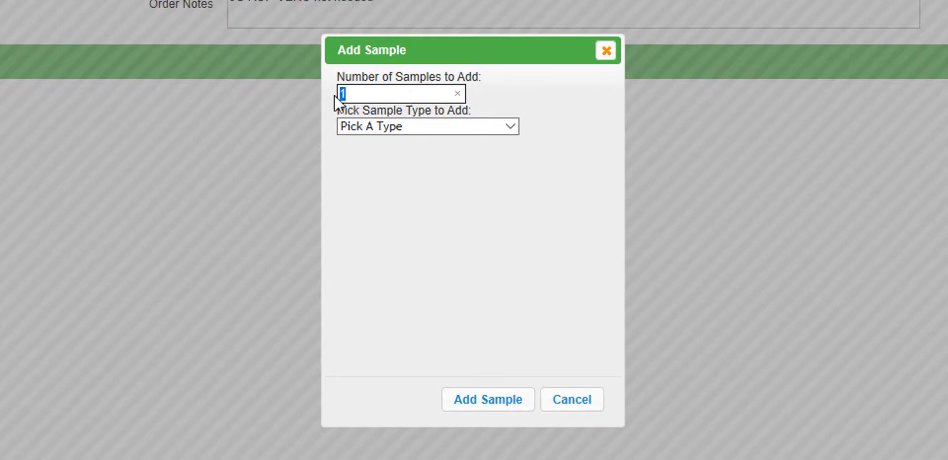
text(2)
click(513, 130)
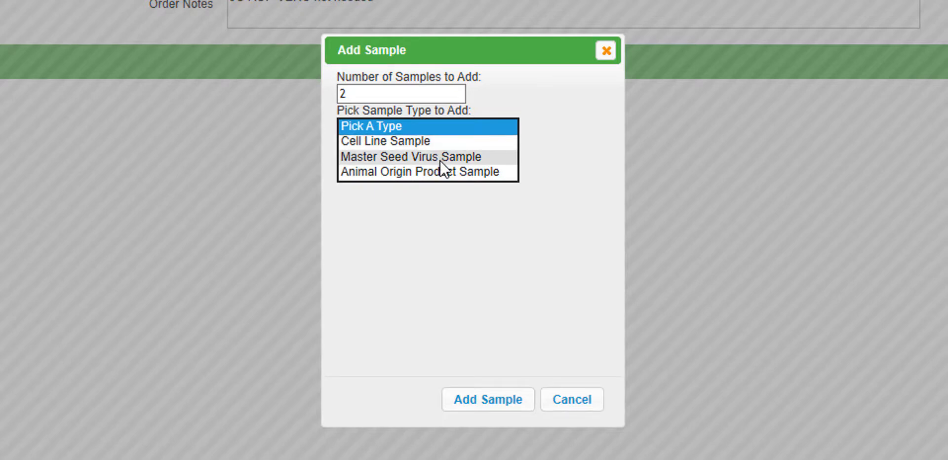
click(467, 174)
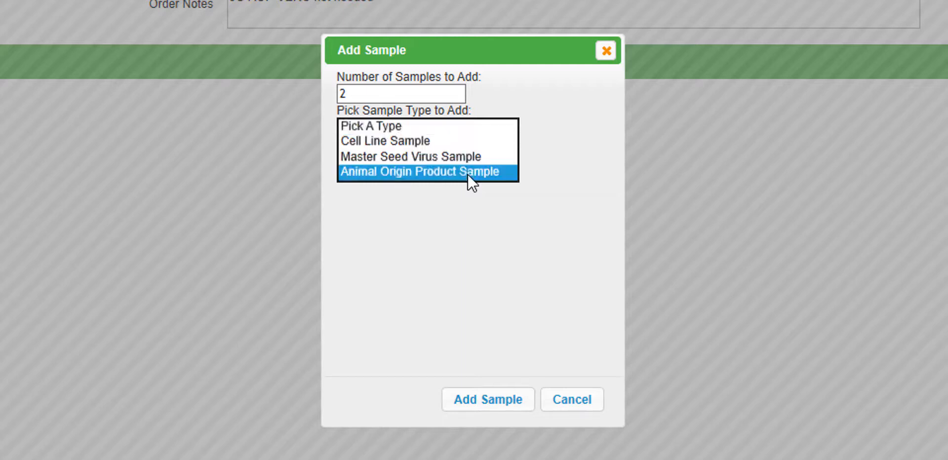
click(500, 400)
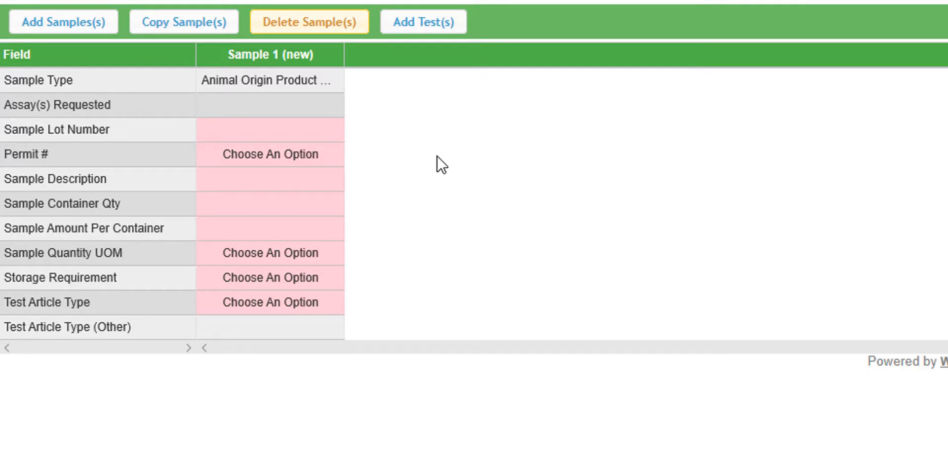
Step: Enter sample lot number P20021467 for Sample 1 and choose permit 125126
click(280, 122)
text(P20)
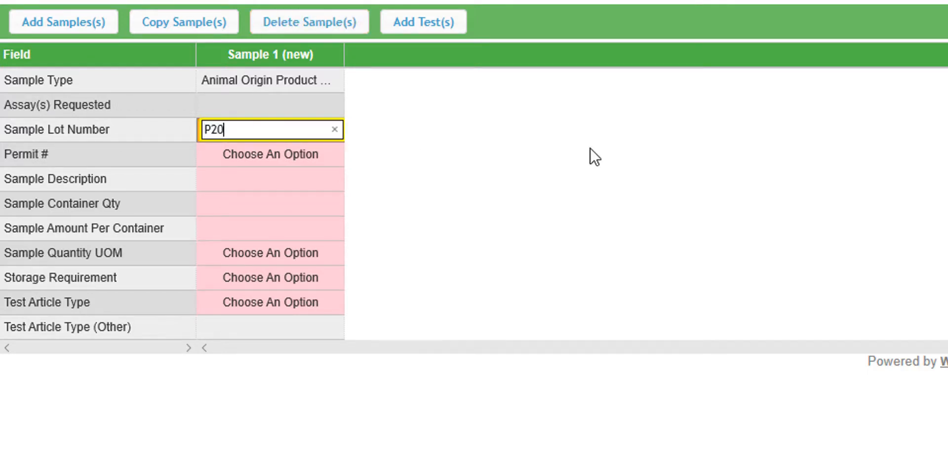
text(021467)
click(383, 148)
click(299, 155)
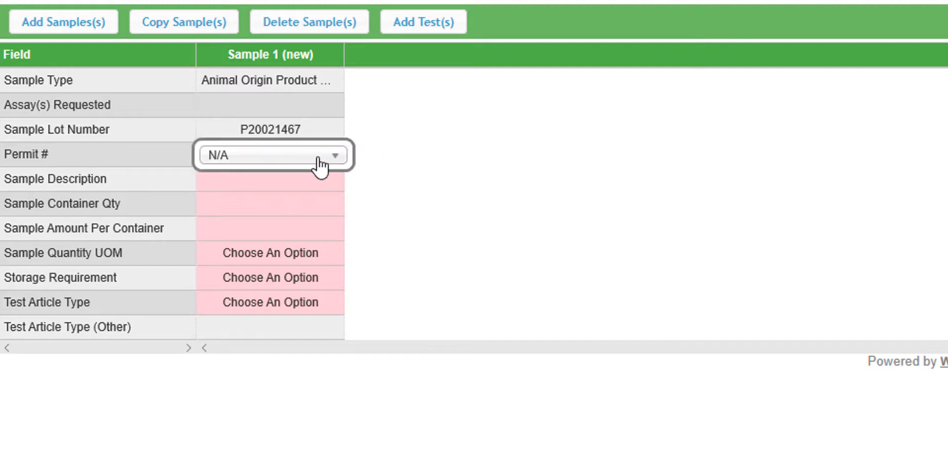
click(336, 157)
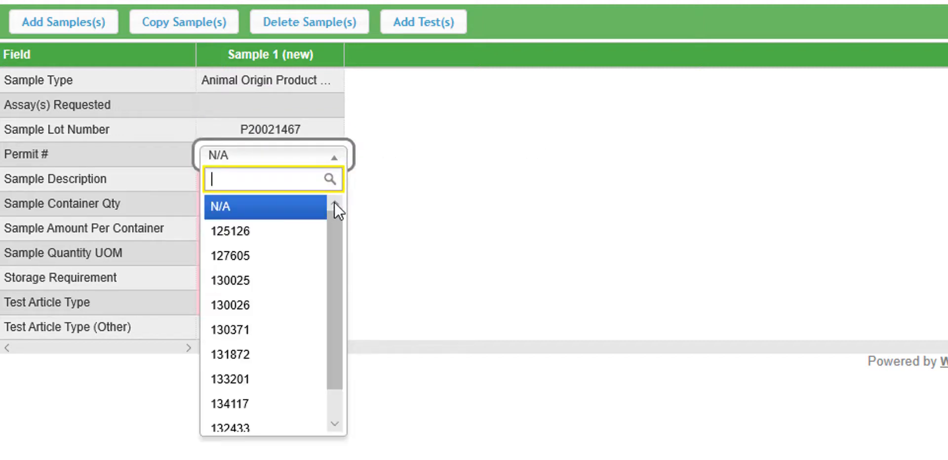
mouse_move(333, 220)
mouse_down()
mouse_move(332, 265)
mouse_move(355, 212)
mouse_move(345, 219)
mouse_up()
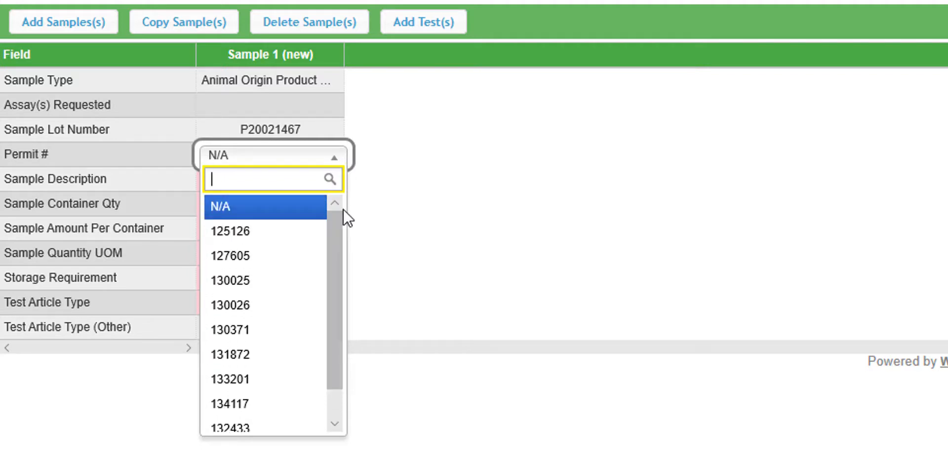
click(255, 236)
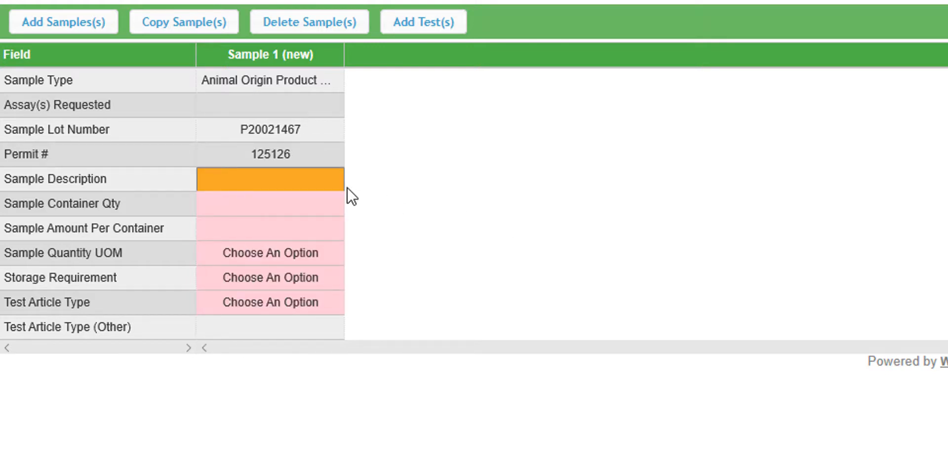
Step: Describe Sample 1 as DONOR BOVINE SERUM and set its container quantity to 3
double_click(309, 184)
text(DONOR BOVINE SERUM)
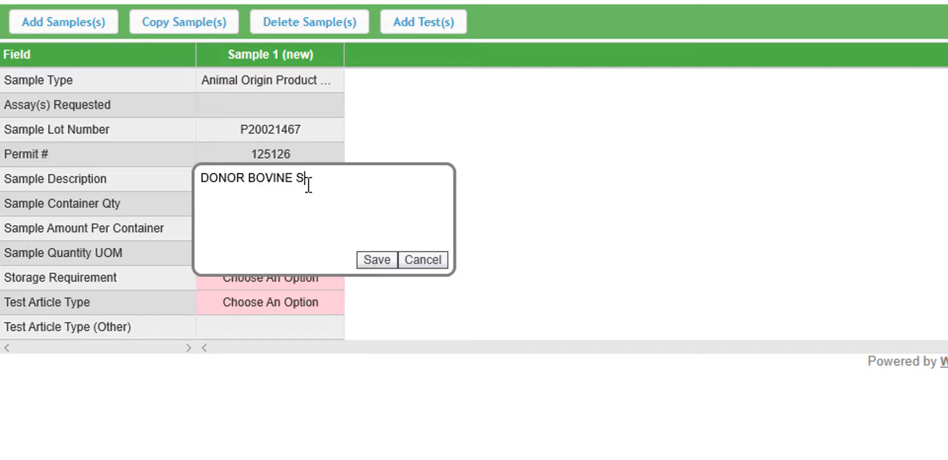
click(375, 262)
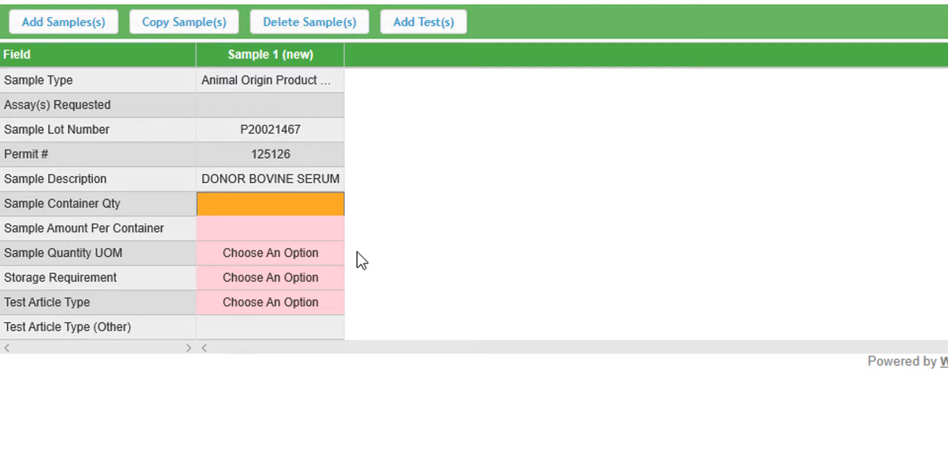
click(304, 210)
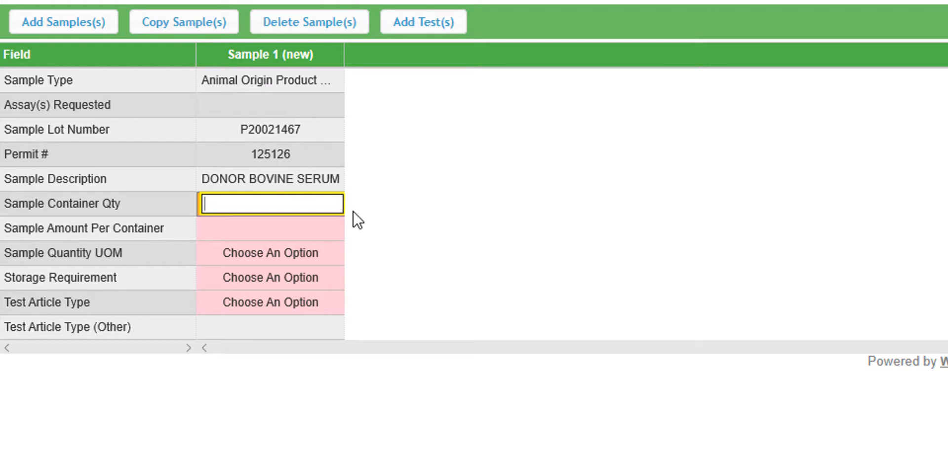
text(3)
key(Return)
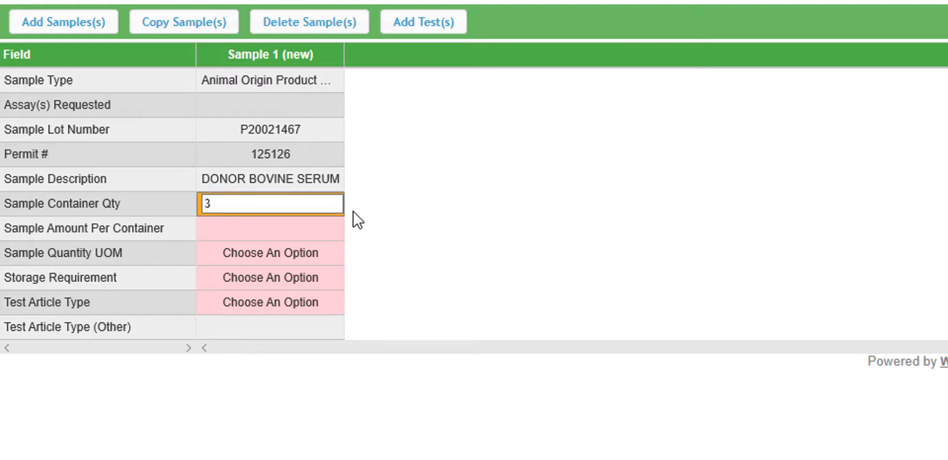
Step: Set Sample 1's amount per container to 100 with mL as the quantity unit of measure
click(315, 233)
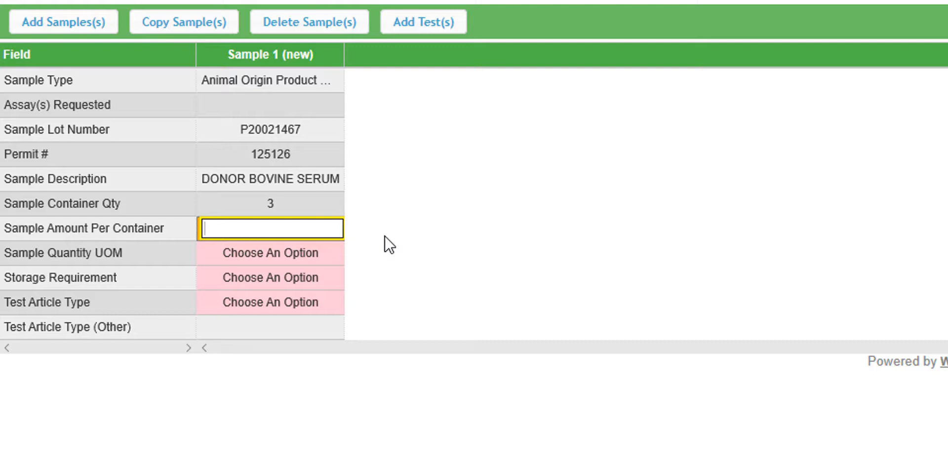
text(100)
key(Return)
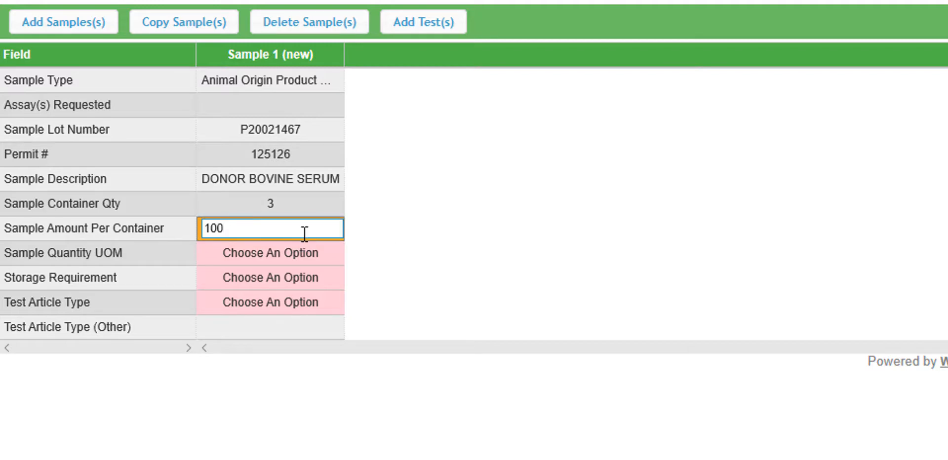
click(302, 261)
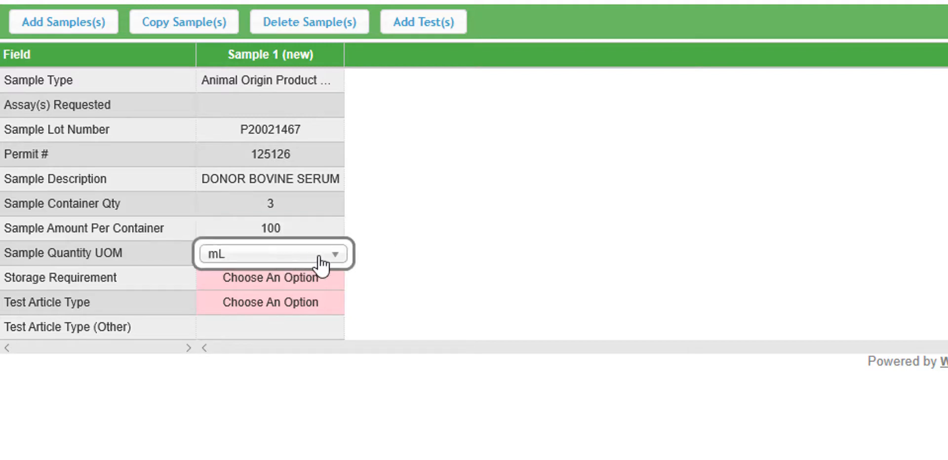
click(336, 262)
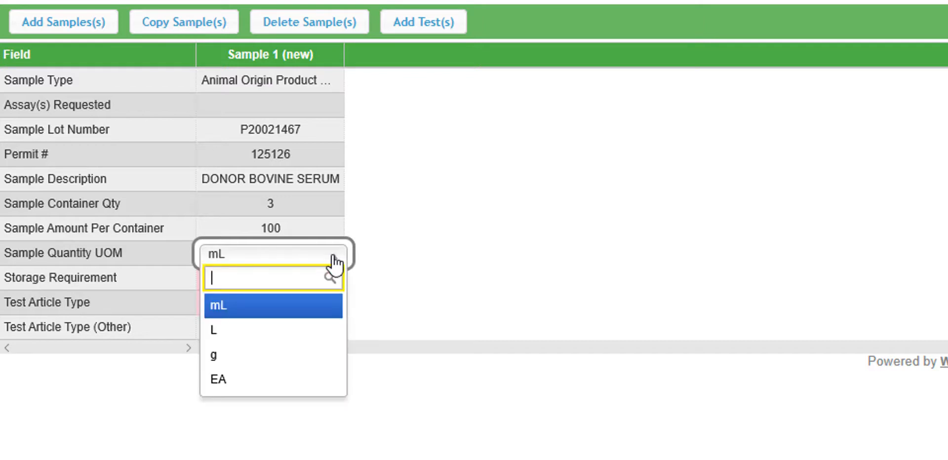
click(237, 309)
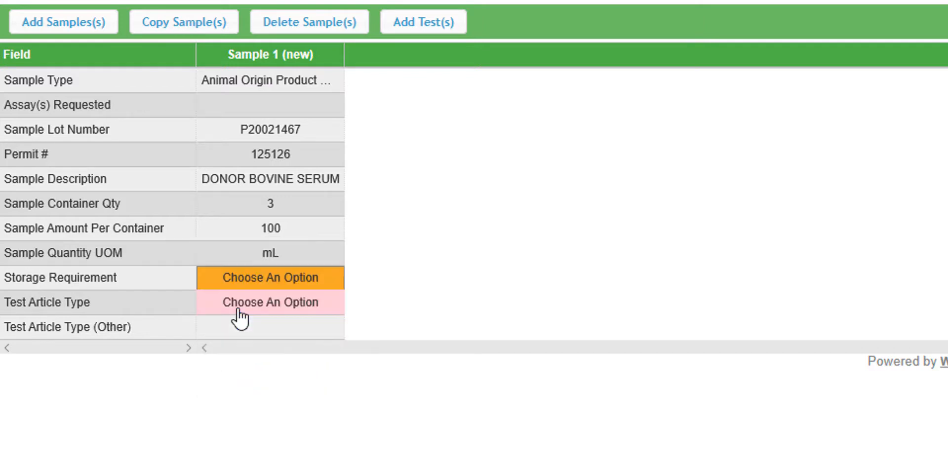
Step: Set Sample 1's storage requirement to Frozen and its test article type to Bovine Serum
click(333, 278)
click(333, 279)
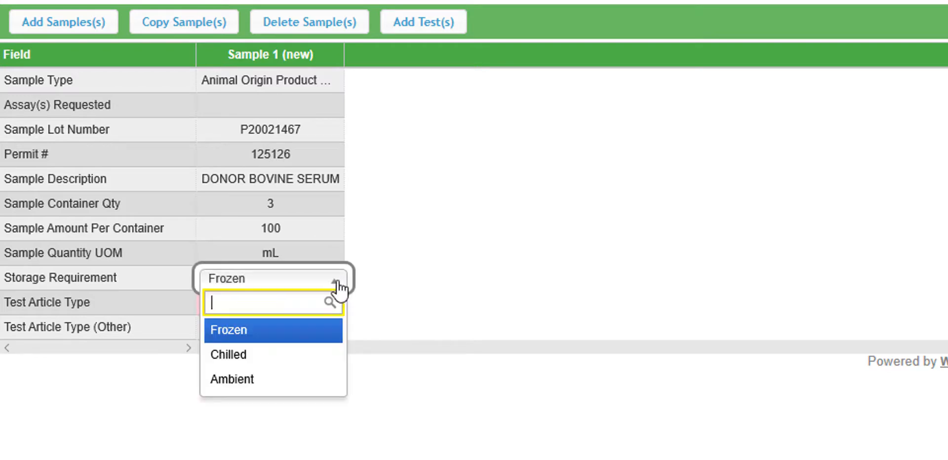
click(242, 340)
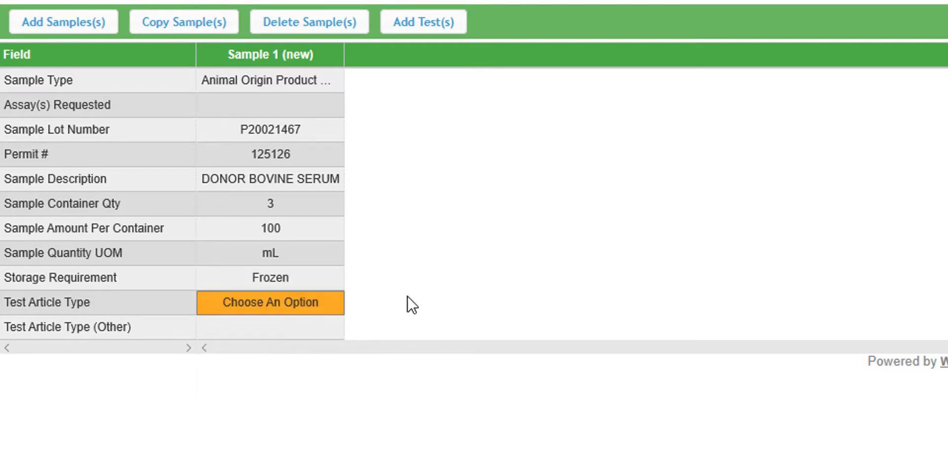
click(311, 304)
click(483, 307)
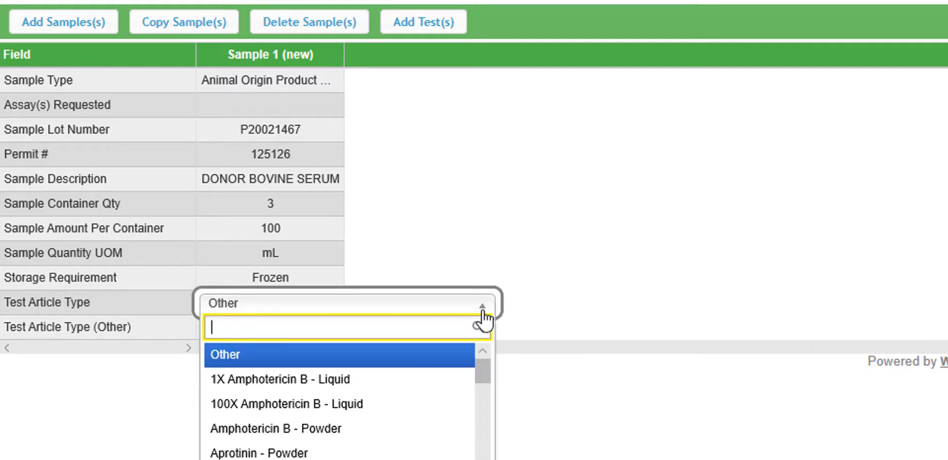
drag(483, 367, 483, 379)
click(319, 455)
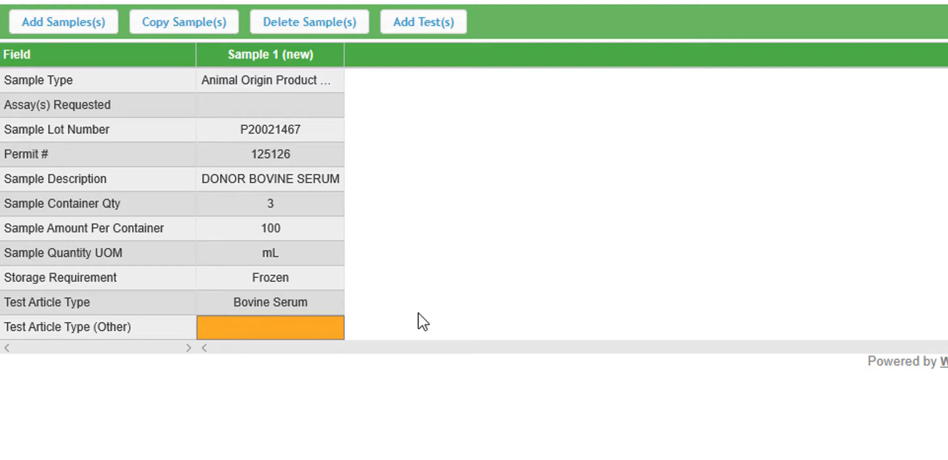
Step: Add the 9C-AOP-BOV bovine 9CFR test of animal origin products and have it selected for all samples
click(427, 25)
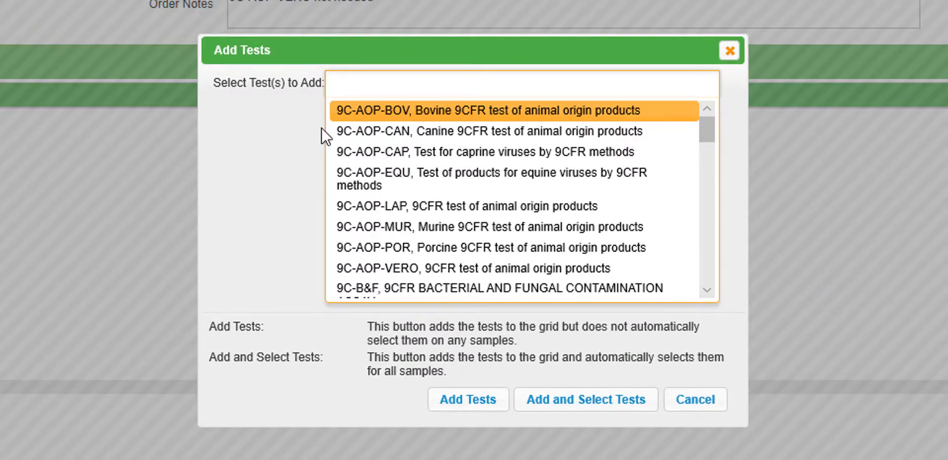
click(403, 114)
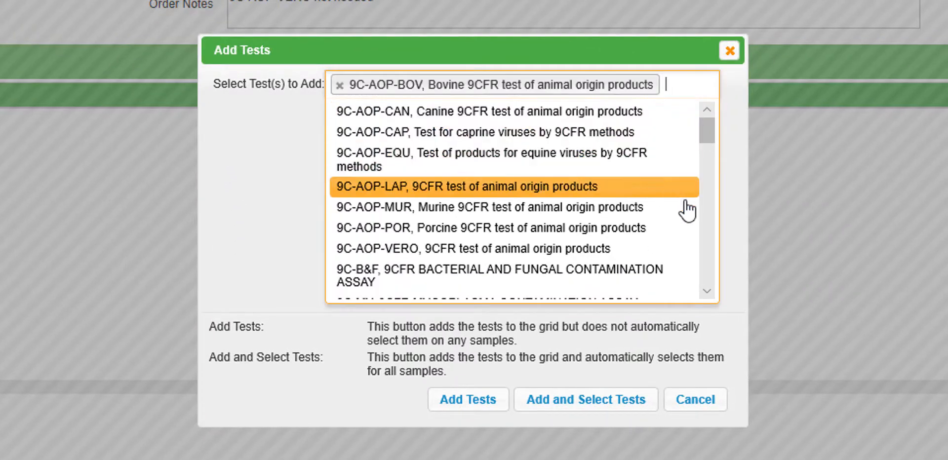
click(731, 234)
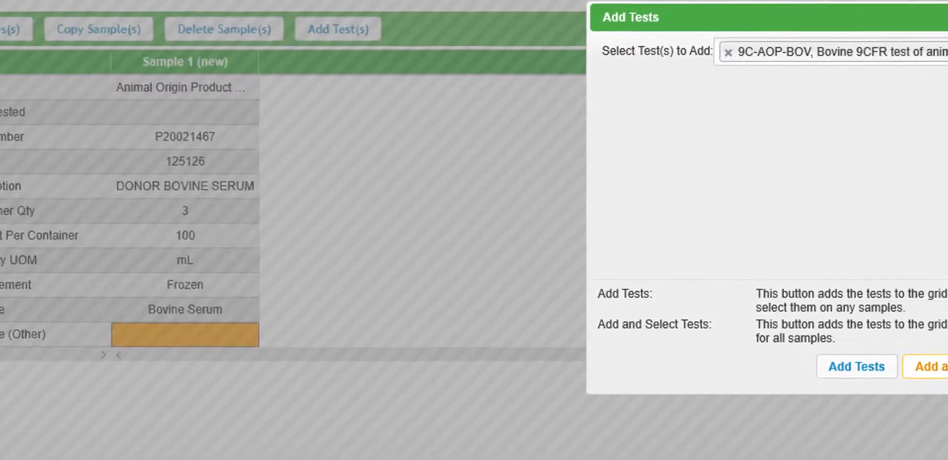
click(924, 366)
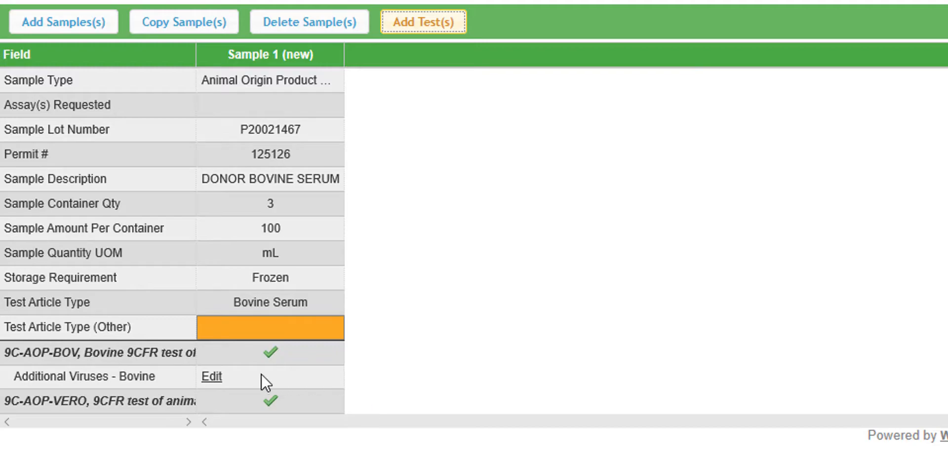
Step: Add IBR, BLV, PI-3 and VSV as Sample 1's additional bovine viruses for the 9C-AOP-BOV test
click(211, 377)
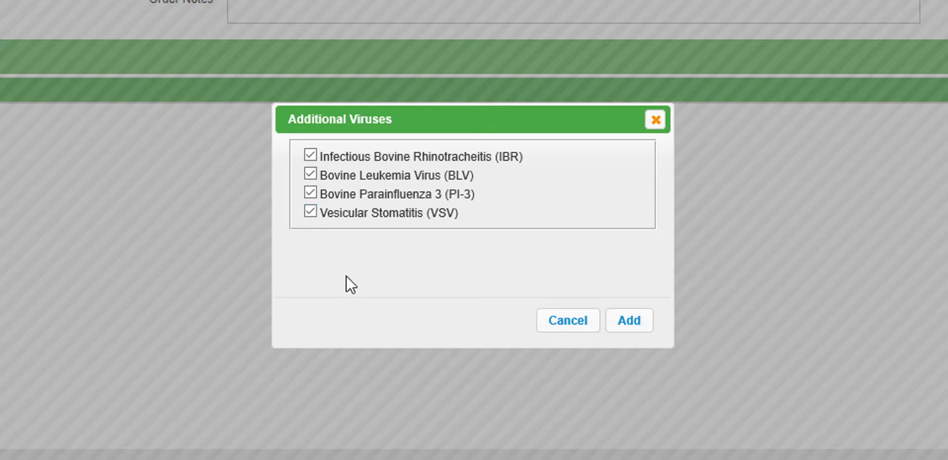
click(629, 321)
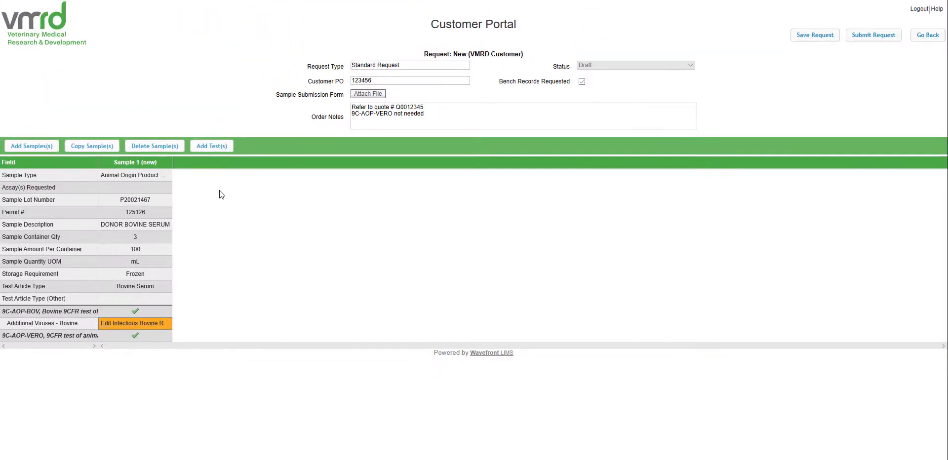
Step: Add one Cell Line Sample to the request
click(42, 146)
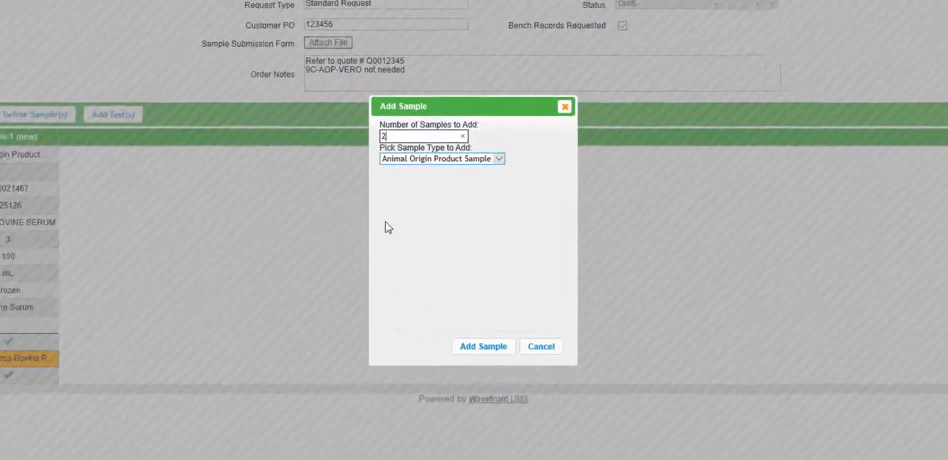
text(2)
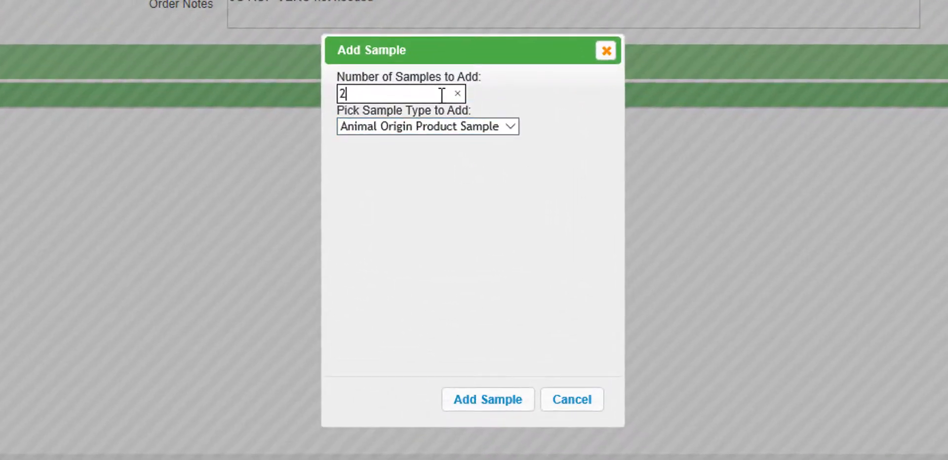
drag(442, 94, 324, 101)
text(1)
click(510, 126)
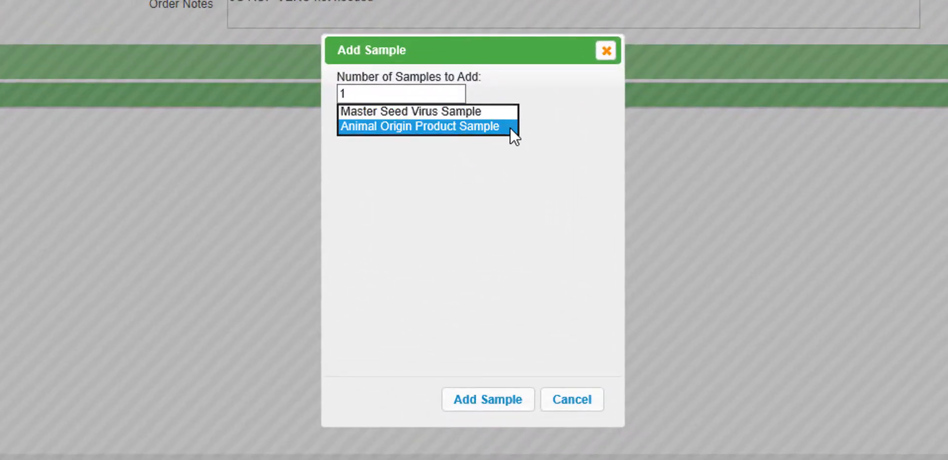
click(450, 96)
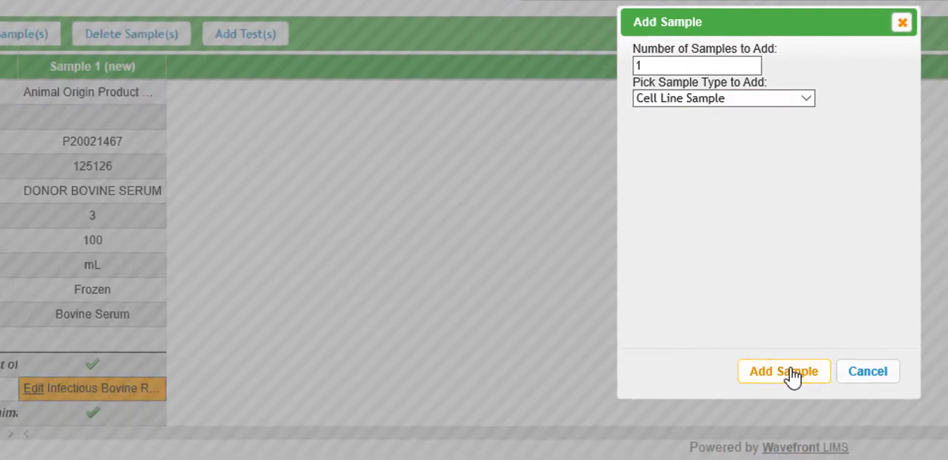
click(488, 399)
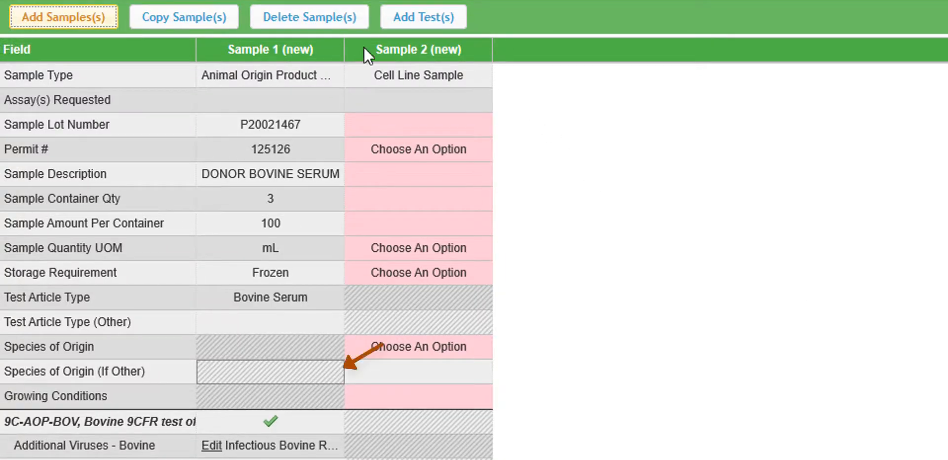
Step: Add one Master Seed Virus Sample to the request
click(64, 22)
click(724, 157)
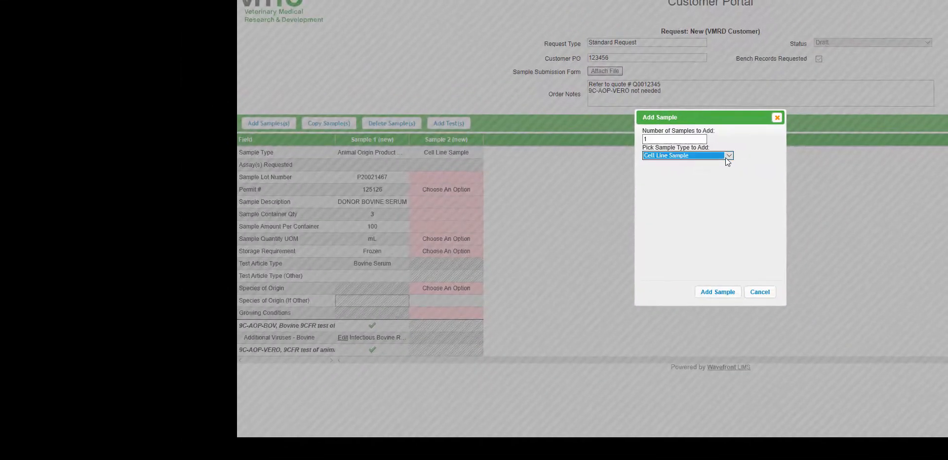
click(700, 163)
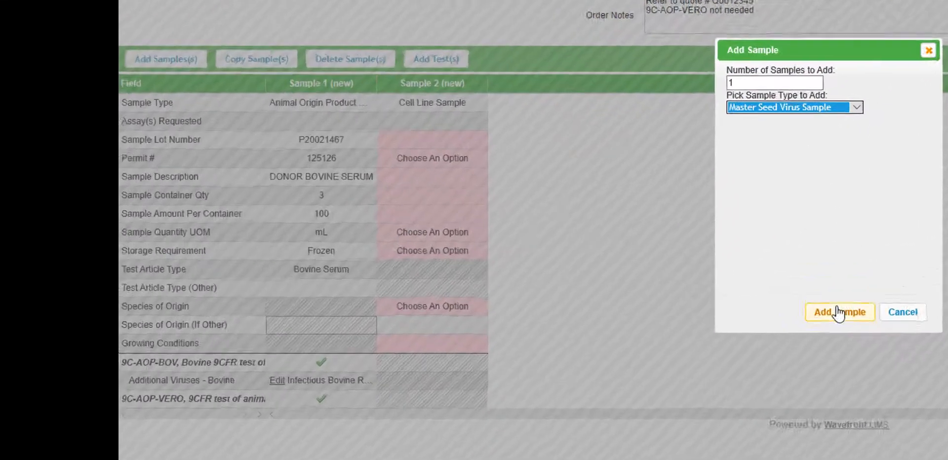
click(717, 292)
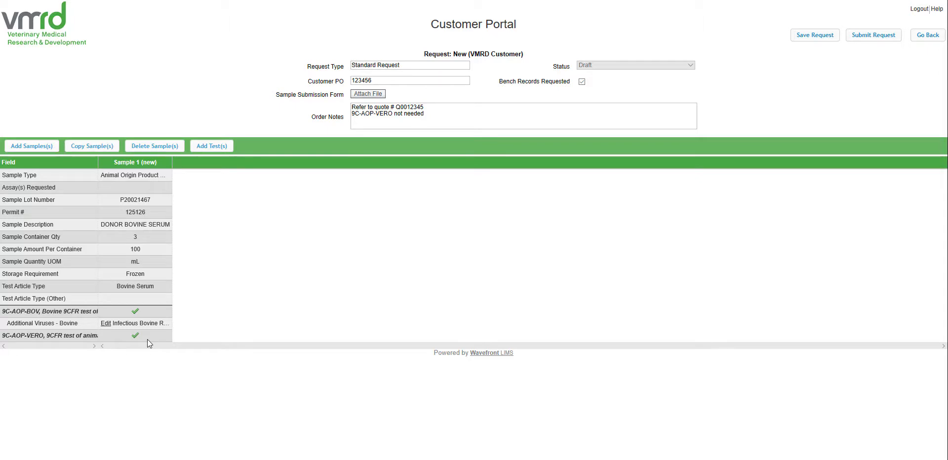
Step: Save the testing request with its single animal origin product sample and submit it
click(810, 43)
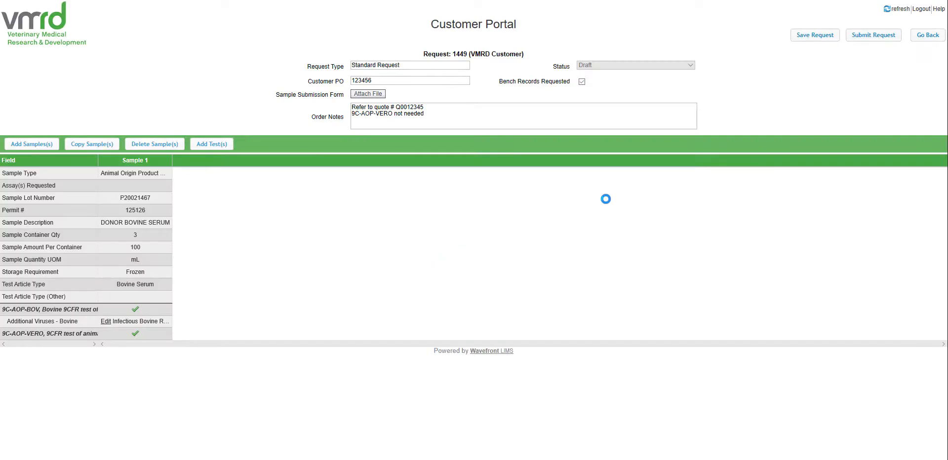
click(875, 44)
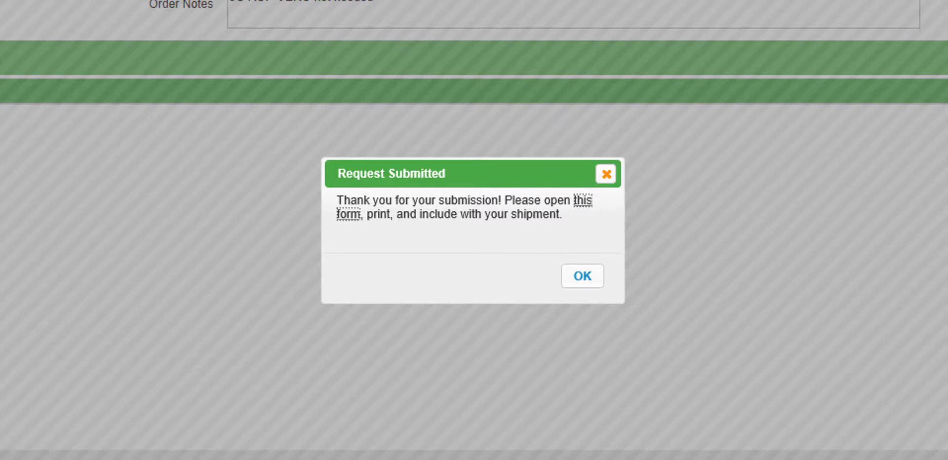
Step: View the sample submission form linked in the submission confirmation, then close the form and dismiss the confirmation
click(579, 203)
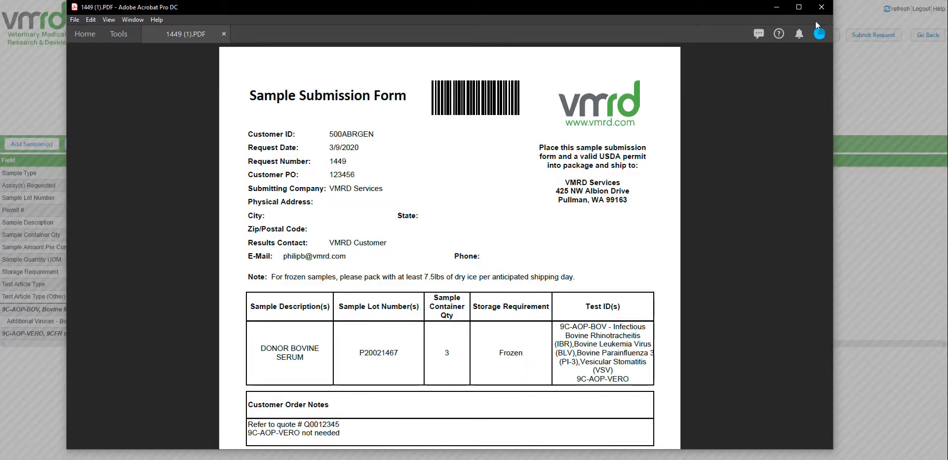
click(822, 8)
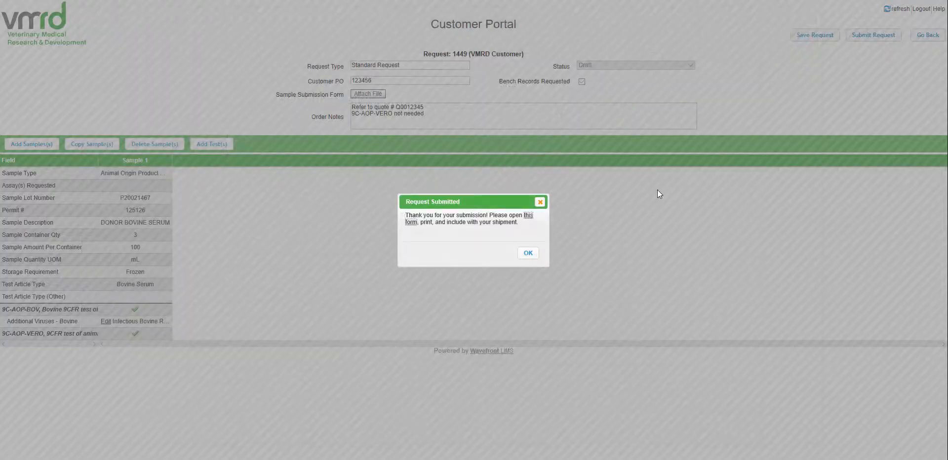
click(528, 253)
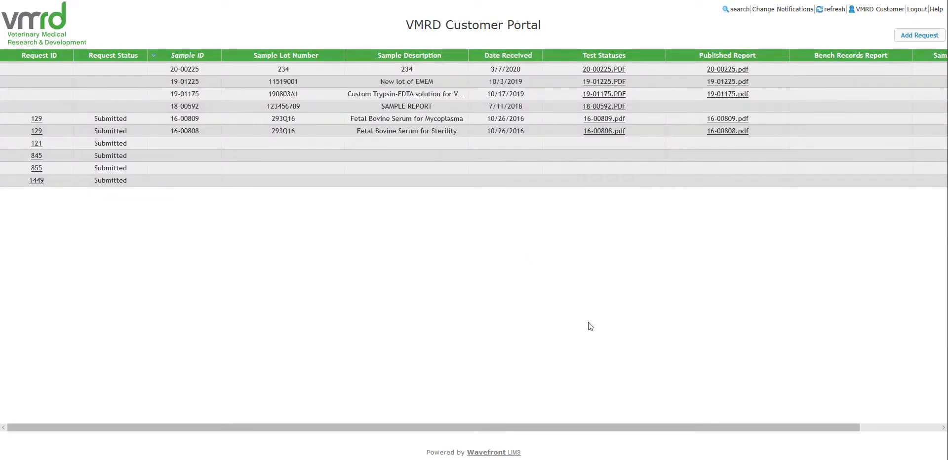
Step: Check the Sample Submission Form column in the request list, and open the detailed shipping instructions on VMRD's sample submission page
drag(655, 427, 772, 432)
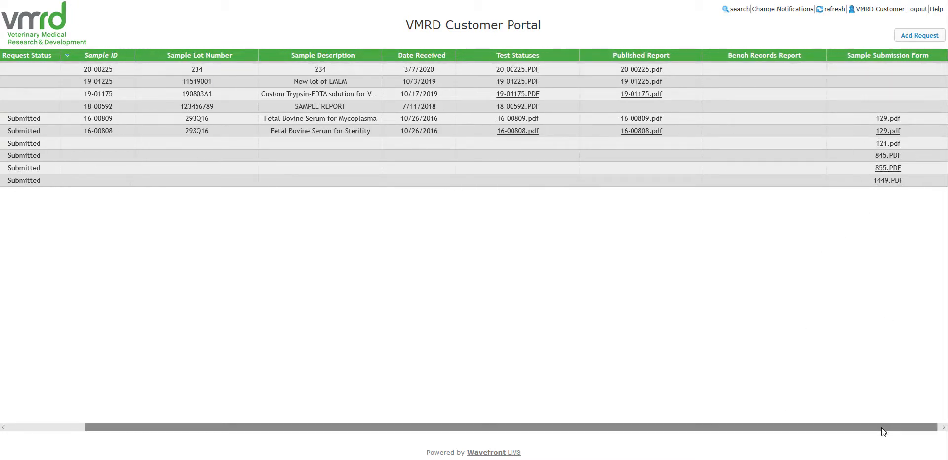
drag(881, 427, 129, 299)
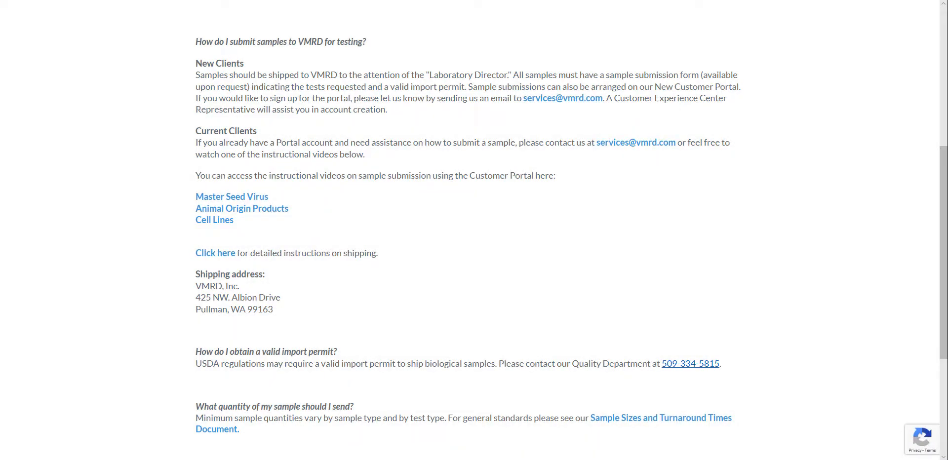
click(208, 256)
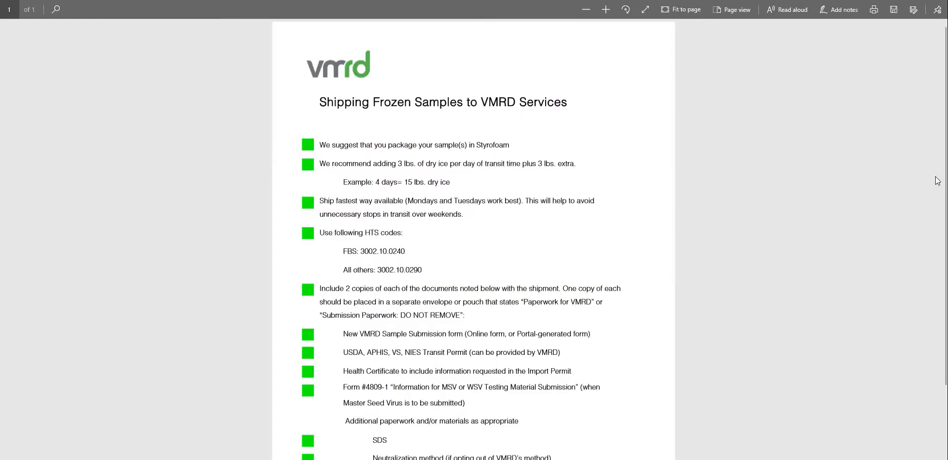